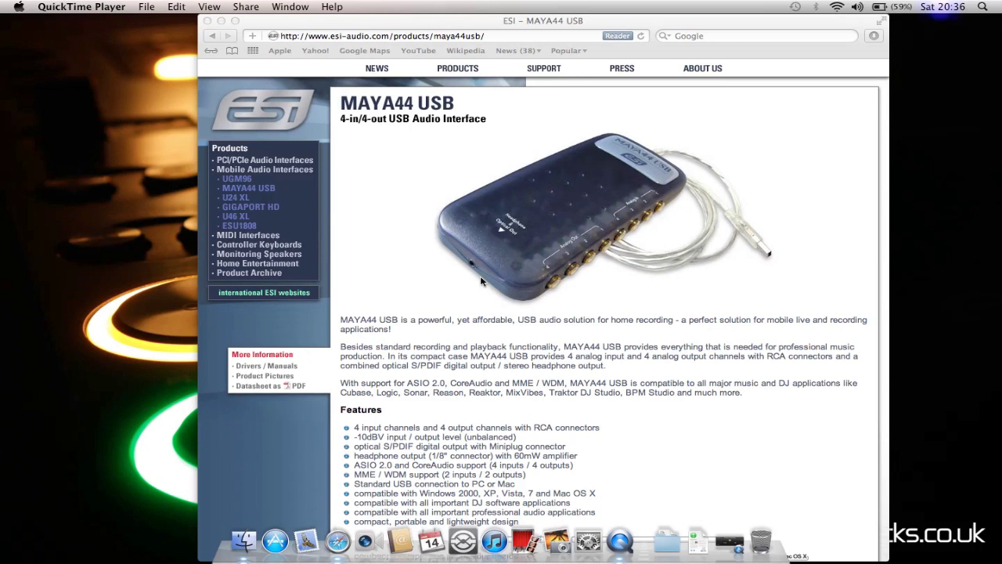
# Step: Follow the Drivers / Manuals link under More Information to ESI's MAYA44 USB download page
pyautogui.scroll(-3, 482, 280)
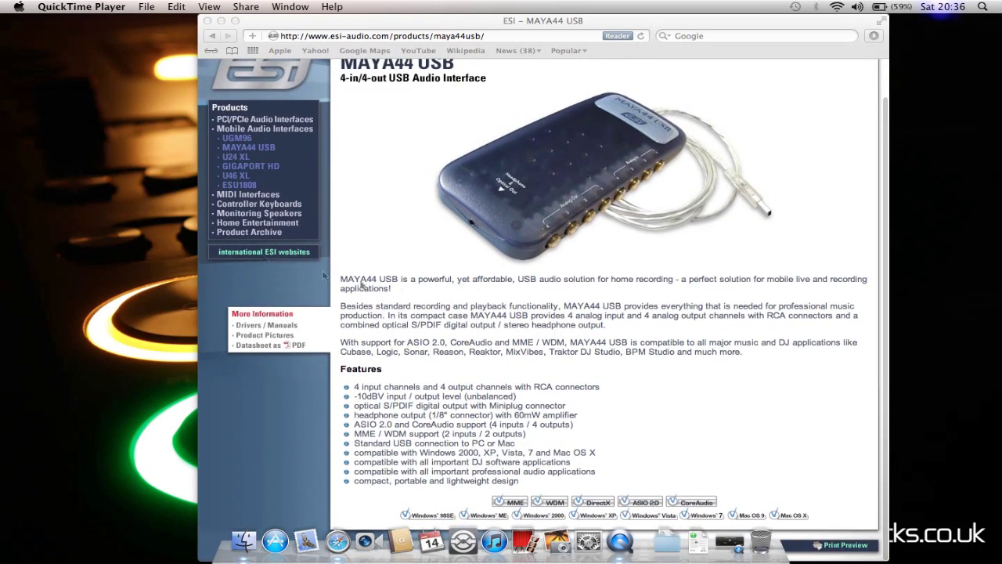
pyautogui.click(264, 330)
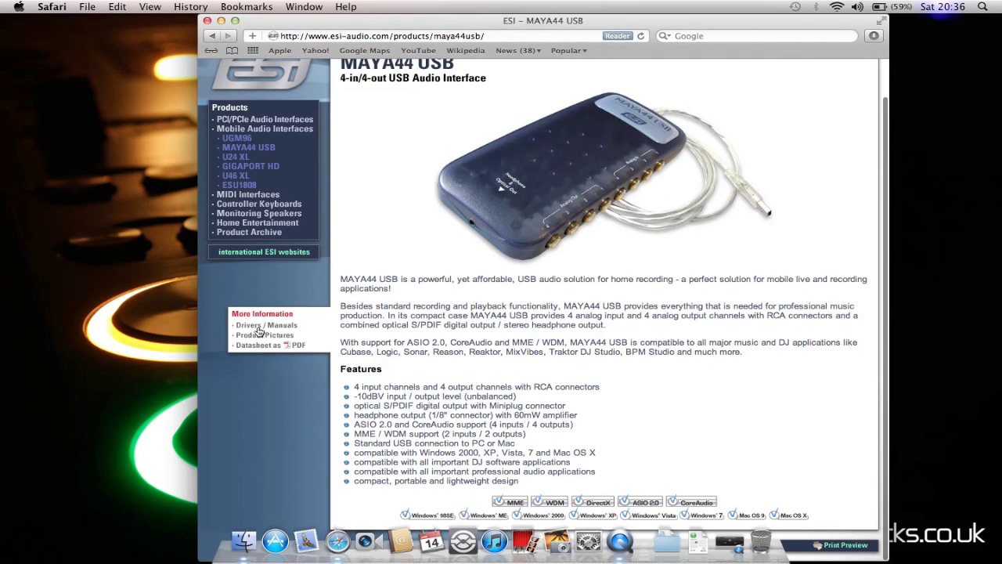
pyautogui.click(258, 330)
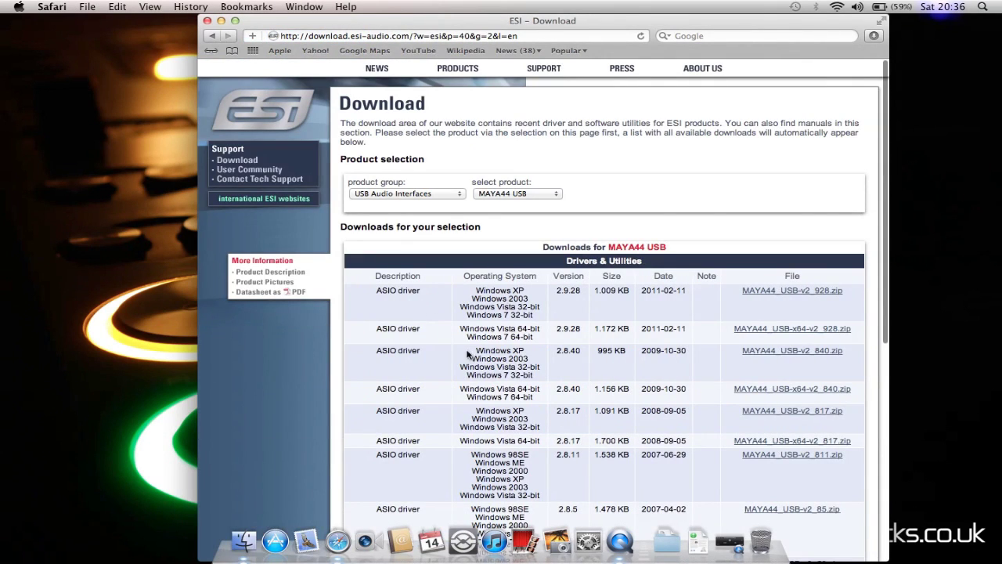
# Step: Download MAYA44_USB-Mac-v2_10.dmg, the v2.1.0 Mac OS X driver and control panel
pyautogui.scroll(-5, 468, 354)
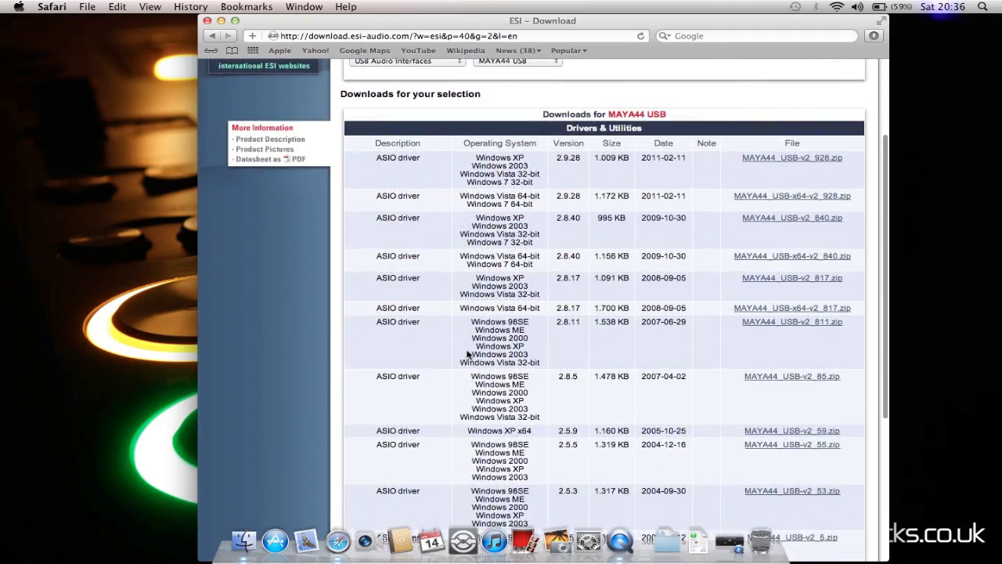
pyautogui.scroll(-10, 468, 353)
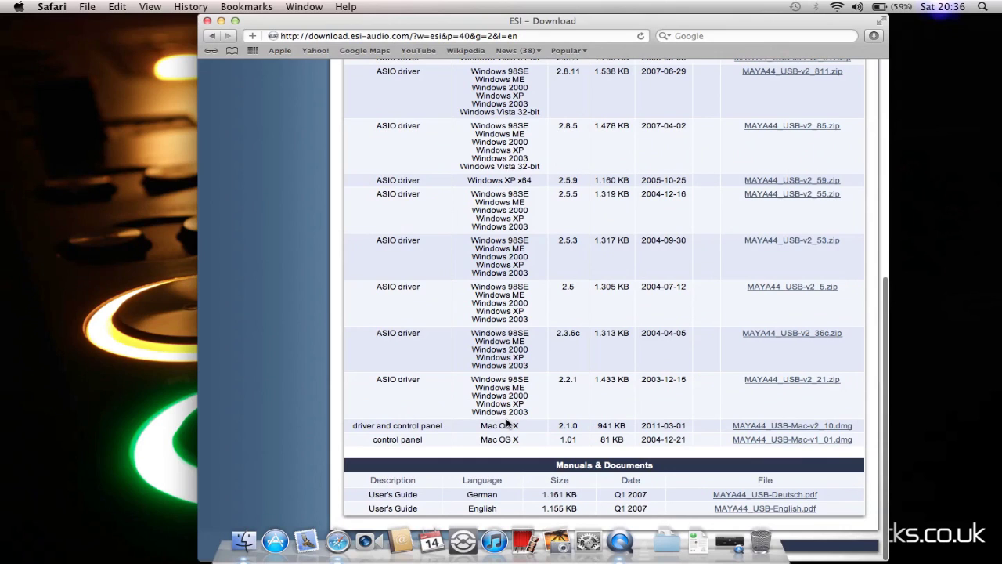
pyautogui.click(776, 429)
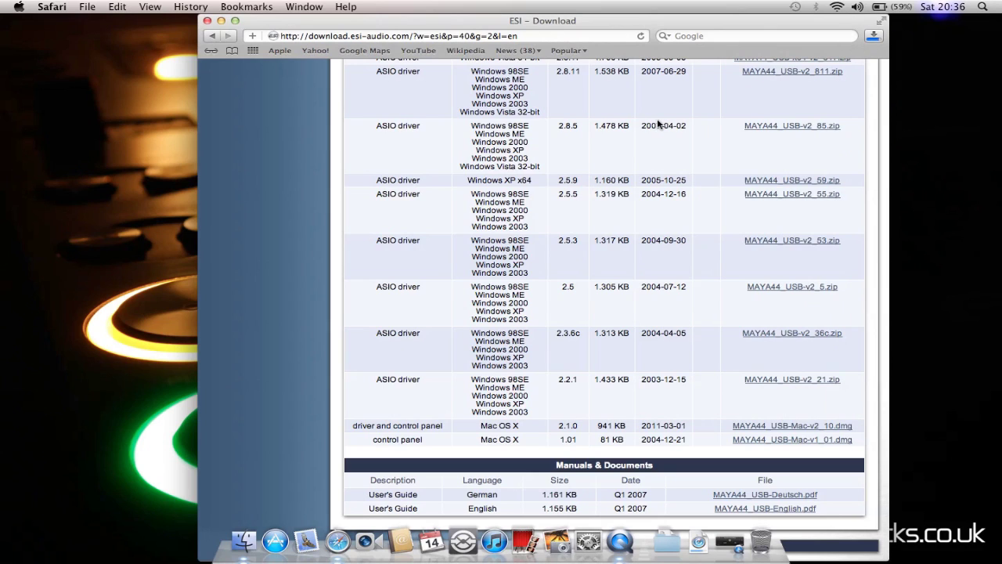
# Step: Reveal the downloaded MAYA44_USB-Mac-v2_10.dmg in Finder from Safari's downloads list
pyautogui.click(875, 38)
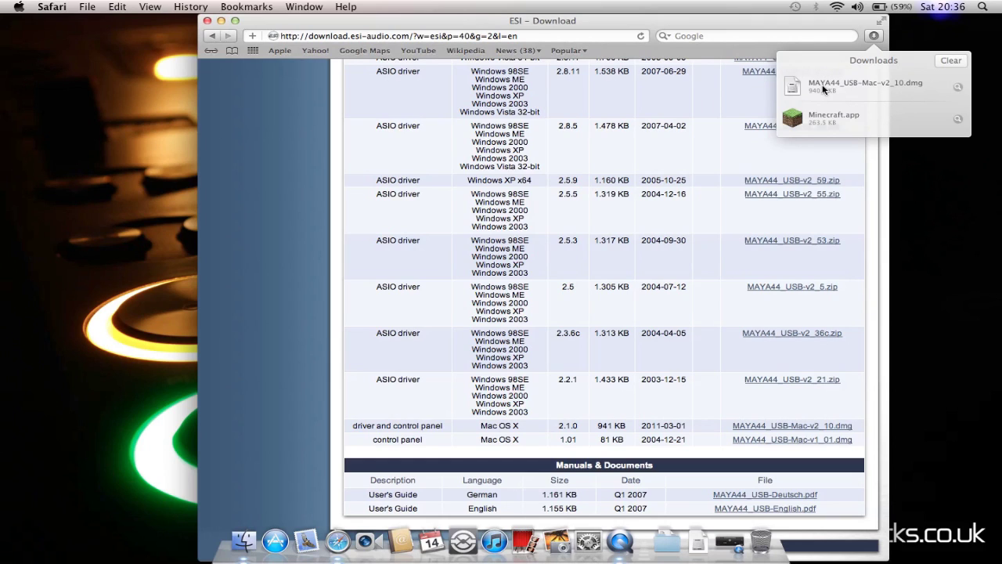
pyautogui.click(823, 88)
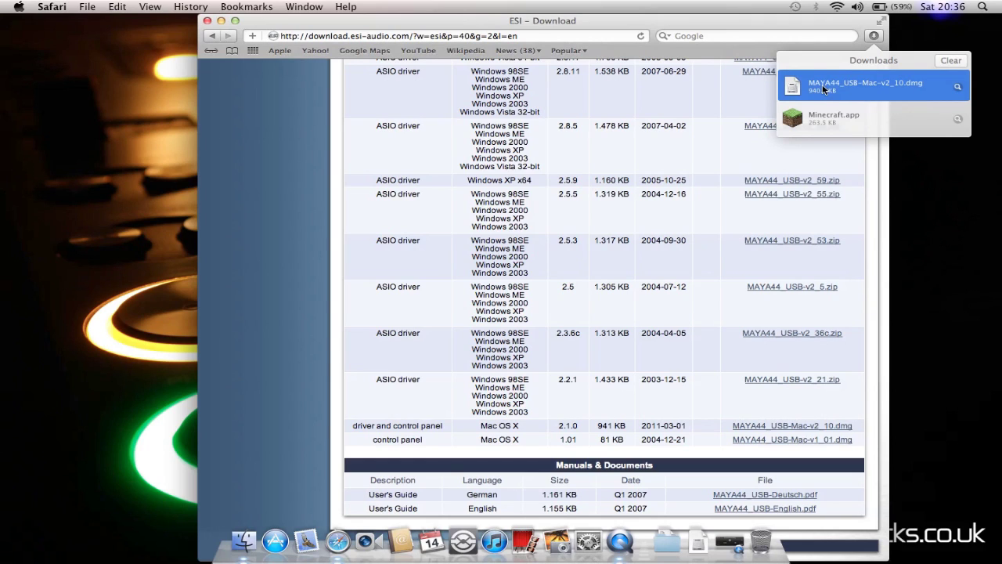
pyautogui.rightClick(823, 89)
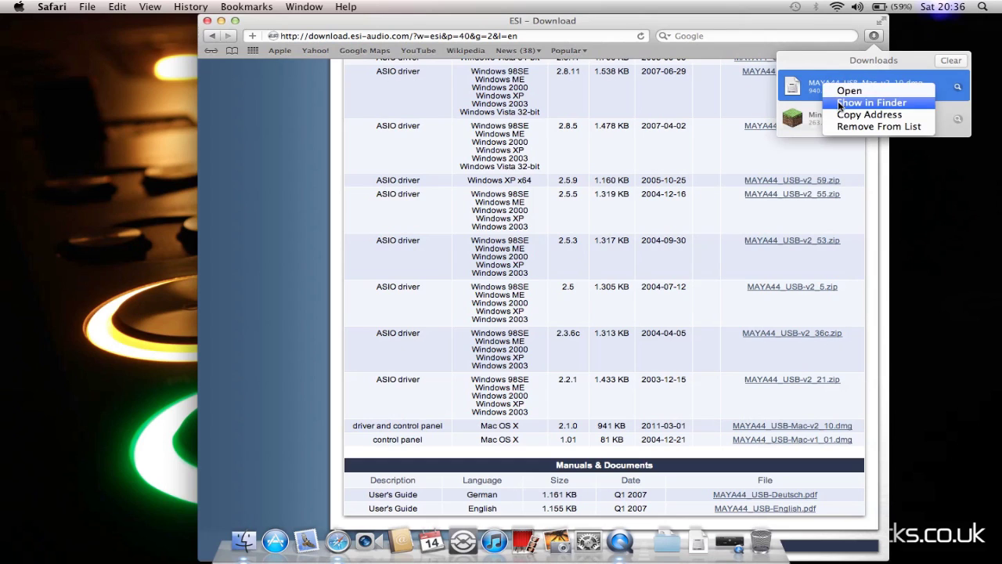
pyautogui.click(838, 102)
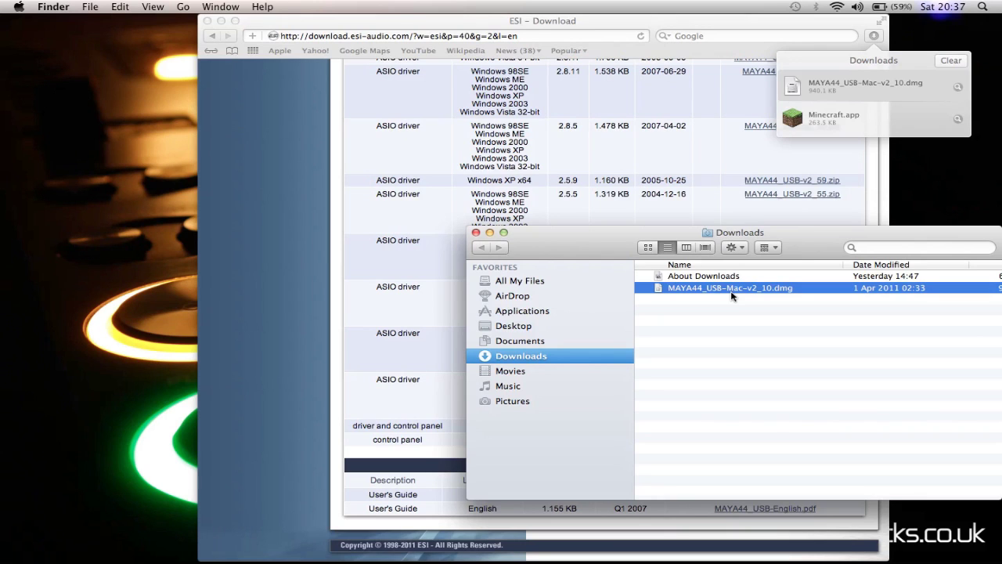
# Step: Close the Finder Downloads window and dismiss Safari's downloads list
pyautogui.click(476, 232)
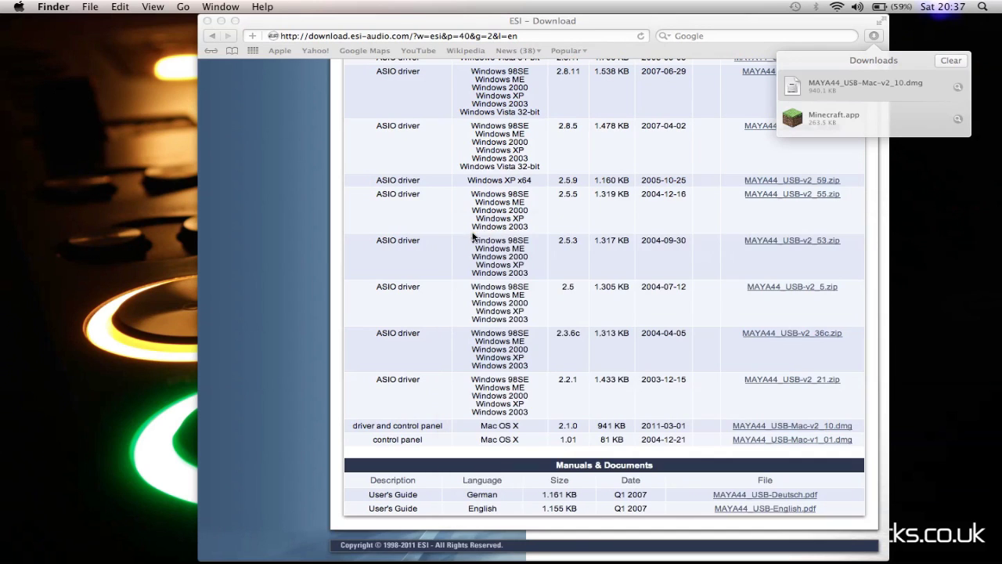
pyautogui.click(874, 36)
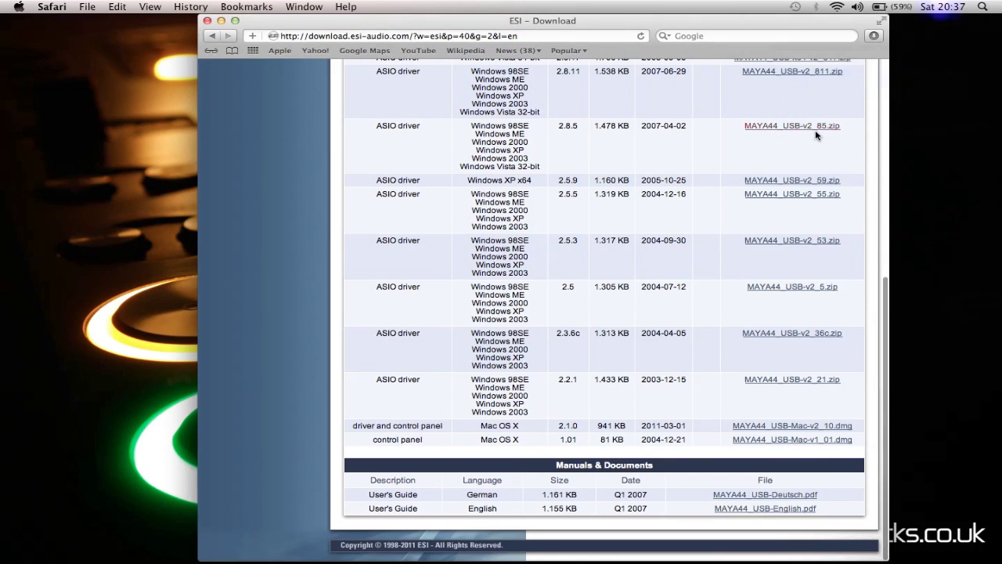
pyautogui.press('super+Tab')
pyautogui.press('super+Tab')
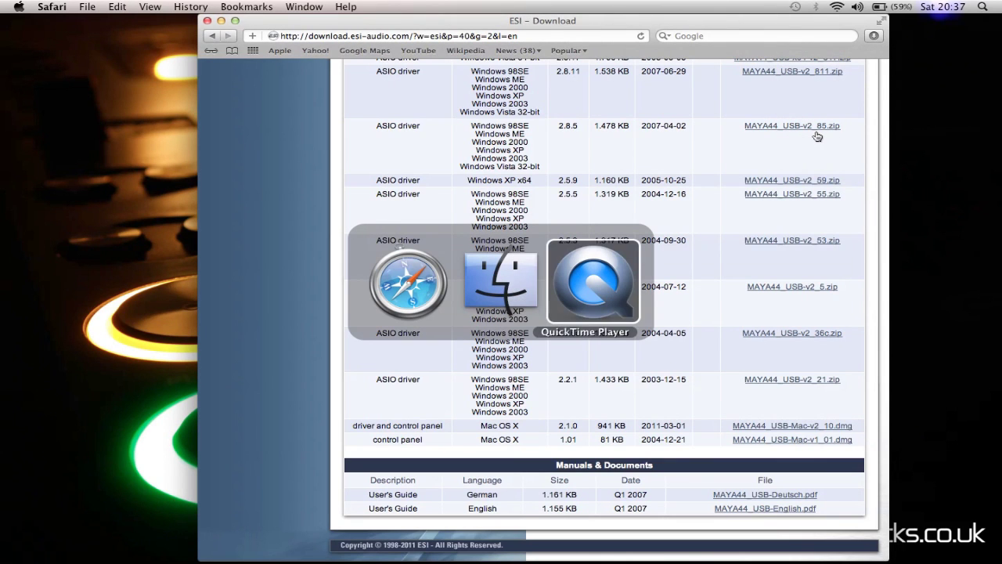
pyautogui.press('super+Tab')
pyautogui.press('super+Tab')
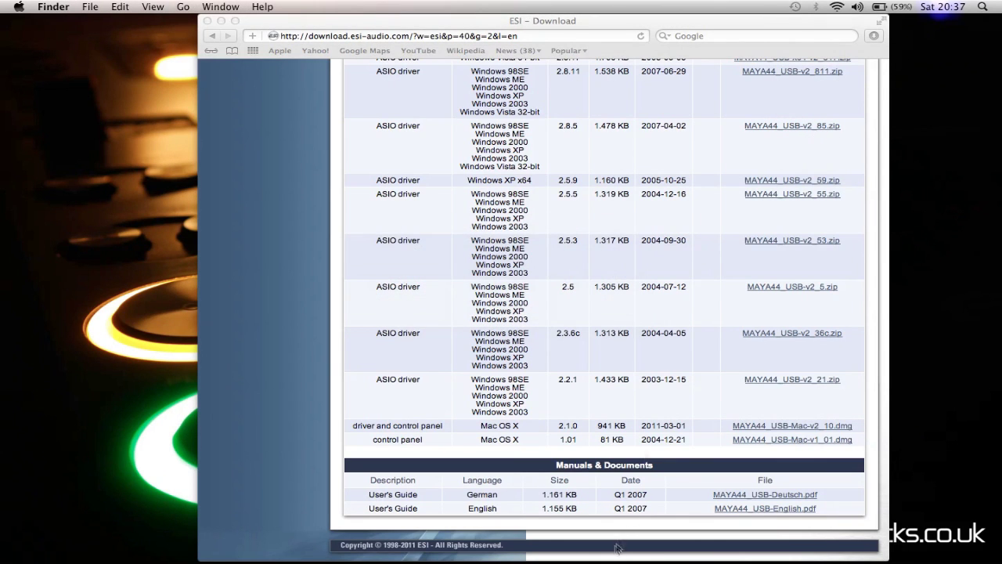
# Step: Go to the Applications folder via the Documents stack and select Maya44 Control Panel
pyautogui.click(671, 541)
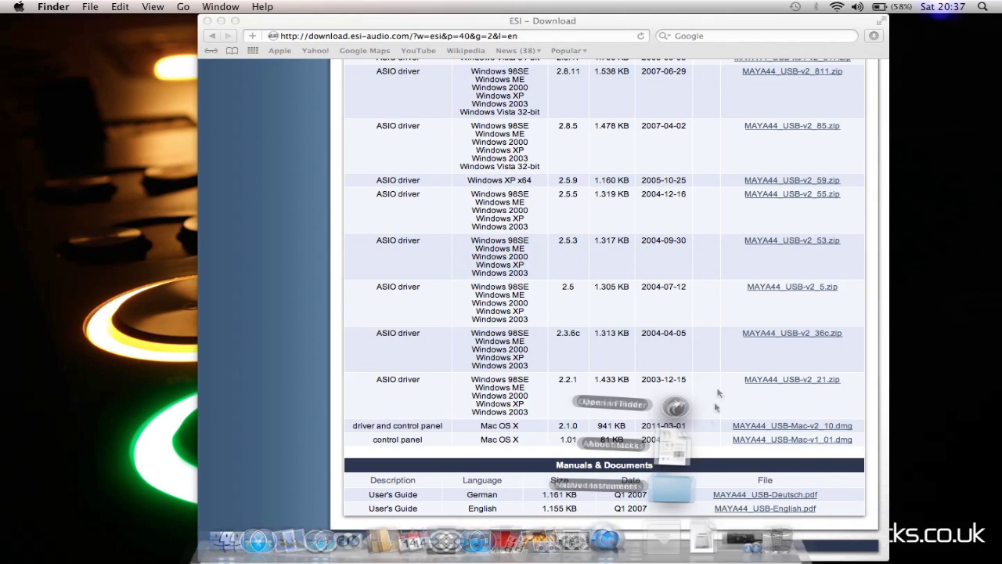
pyautogui.click(676, 406)
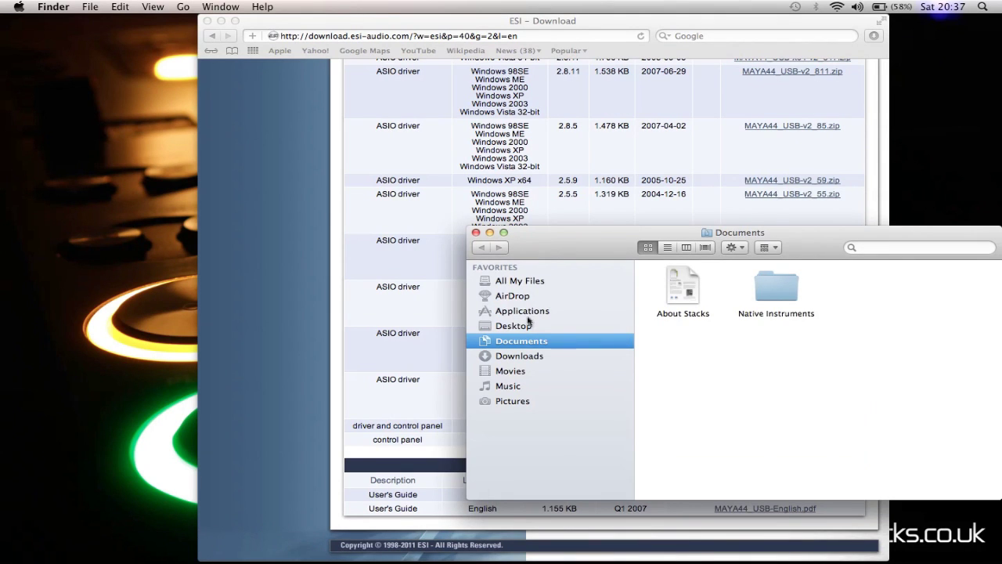
pyautogui.click(526, 311)
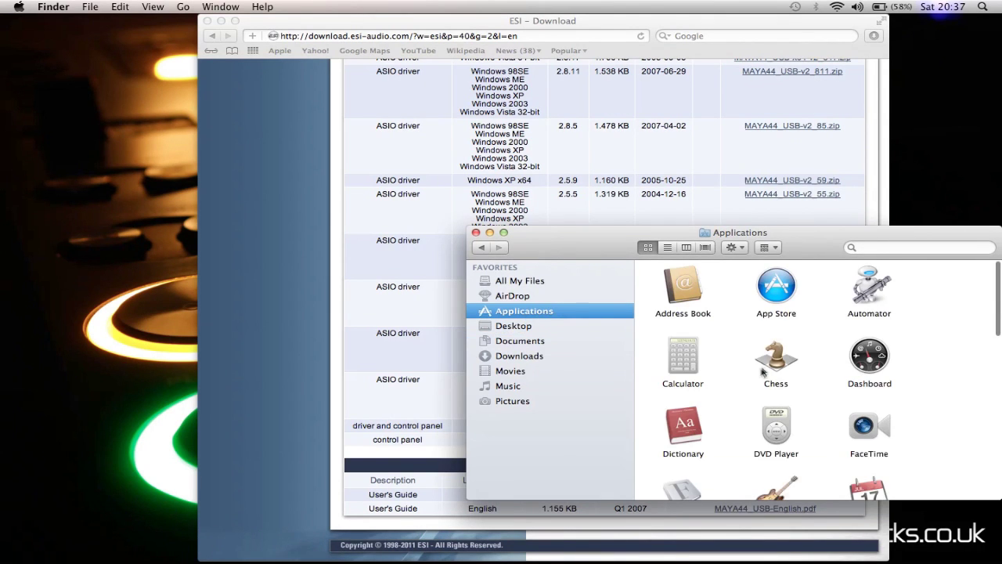
pyautogui.click(764, 370)
pyautogui.press('m')
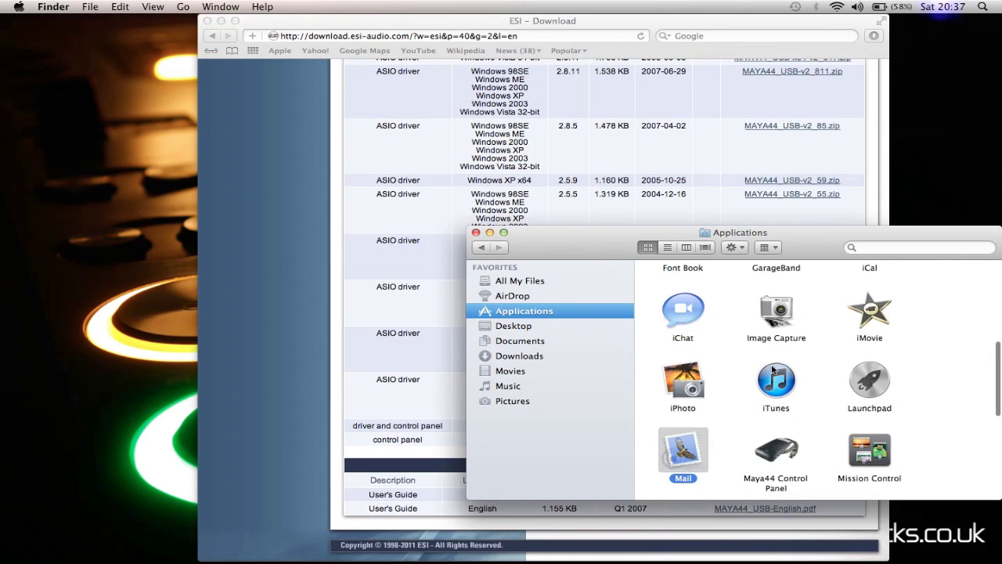
pyautogui.click(793, 467)
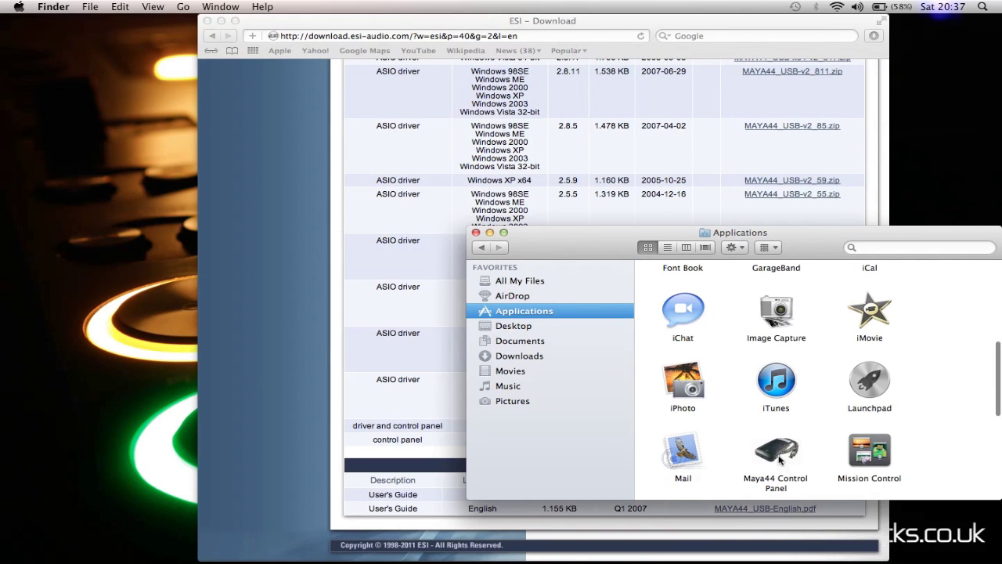
pyautogui.click(780, 460)
# Step: Launch Maya44 Control Panel, lower the ganged Output faders slightly, then close it and Finder
pyautogui.doubleClick(780, 461)
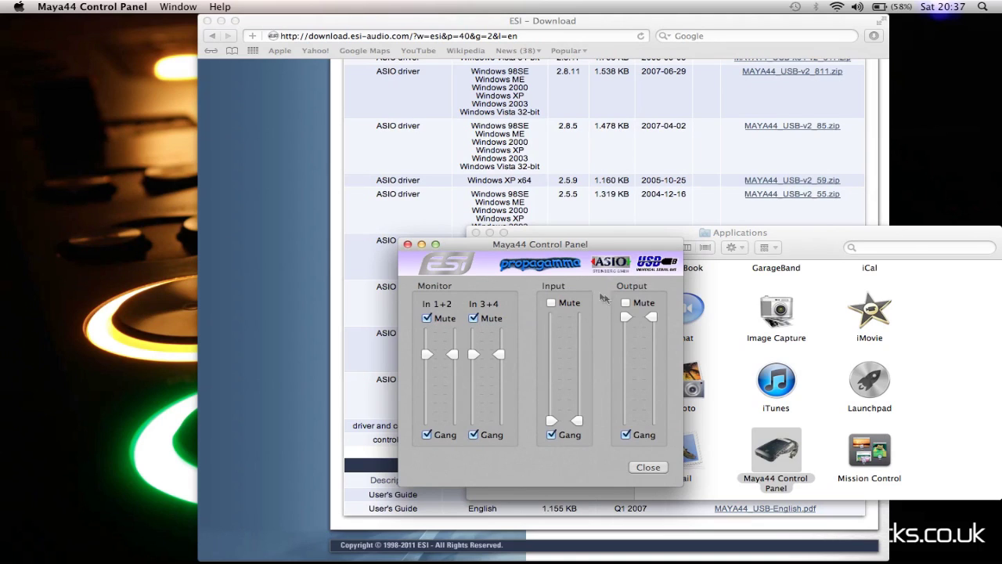
pyautogui.moveTo(626, 317); pyautogui.dragTo(625, 334)
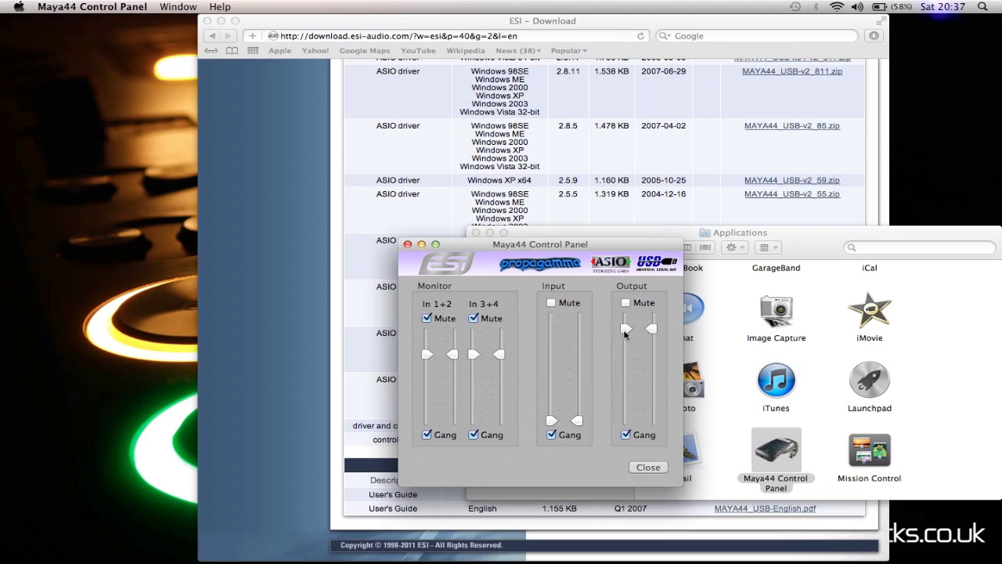
pyautogui.click(408, 244)
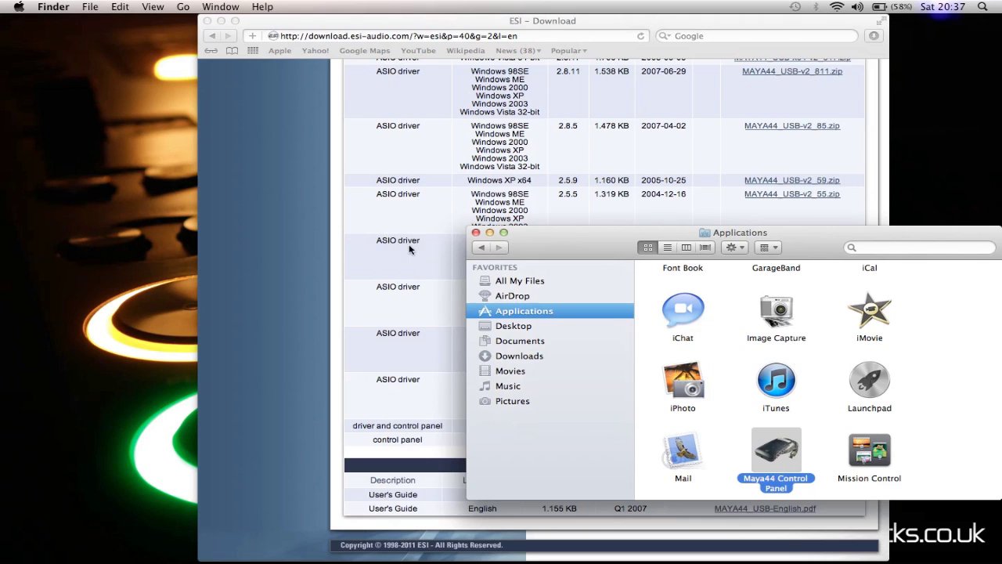
pyautogui.click(475, 233)
pyautogui.click(476, 234)
# Step: Launch Traktor Scratch Pro from the Dock
pyautogui.moveTo(493, 552)
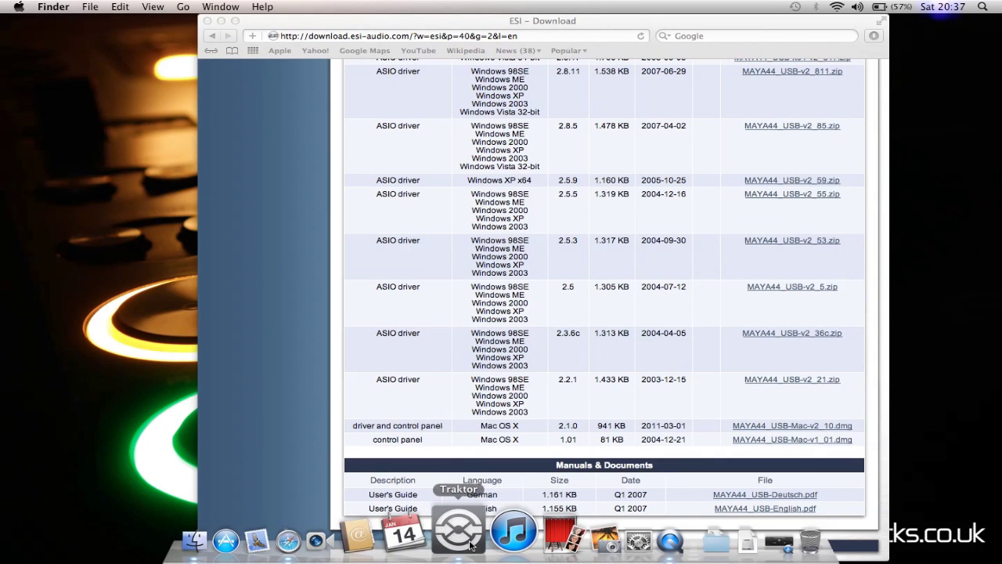
pyautogui.click(462, 532)
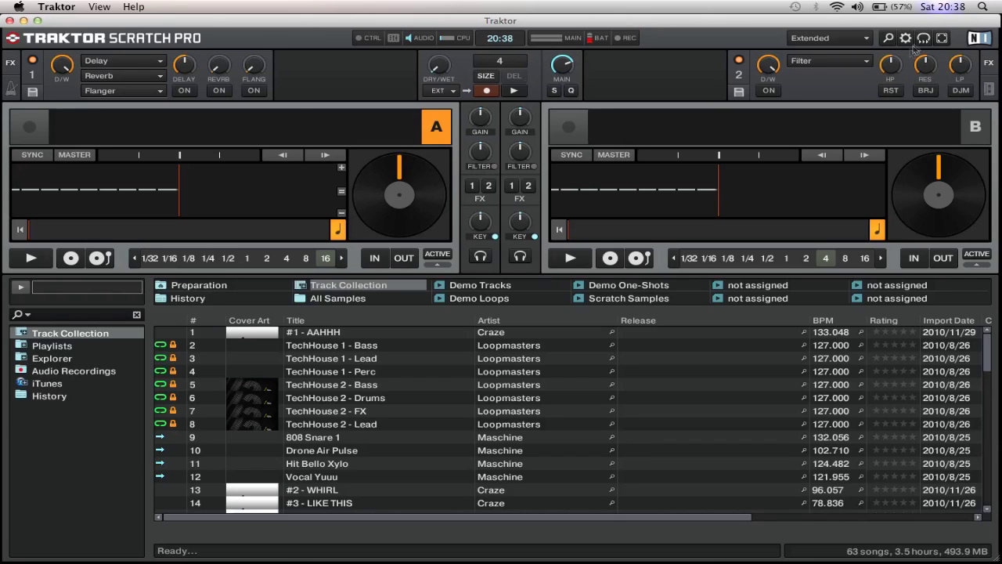
# Step: In Preferences > Audio Setup, choose MAYA44 USB (CoreAudio) as the audio device
pyautogui.click(905, 39)
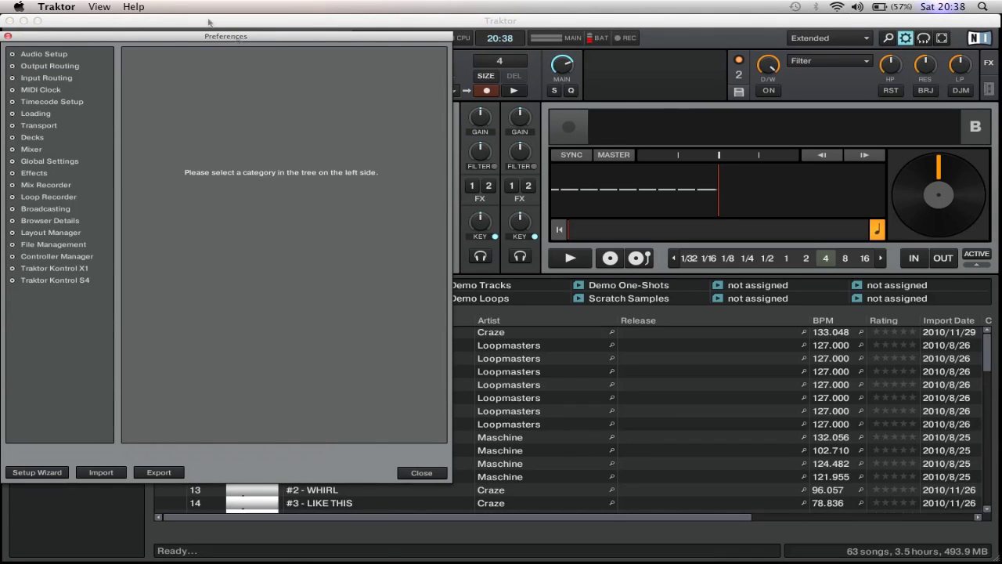
pyautogui.click(44, 54)
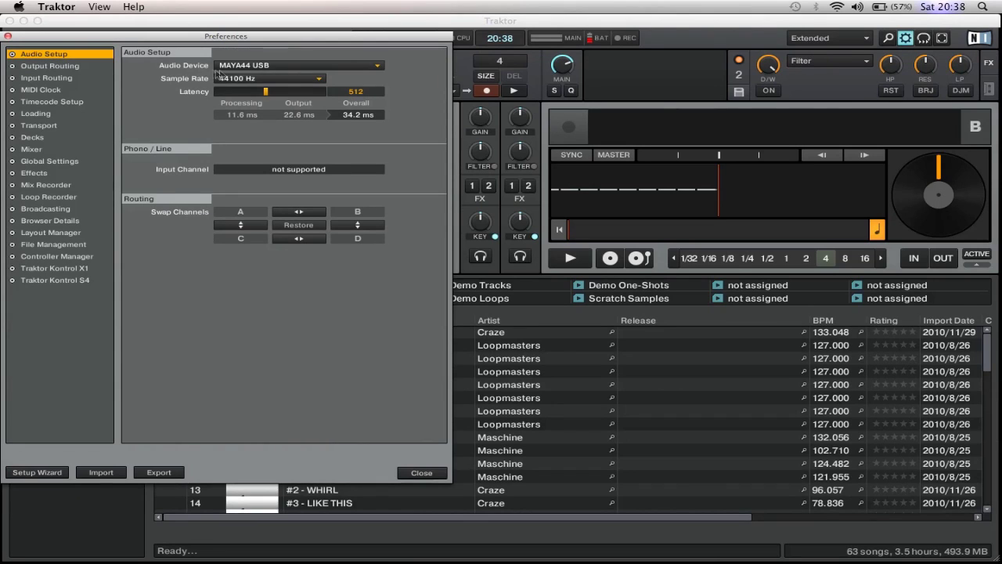
pyautogui.click(247, 68)
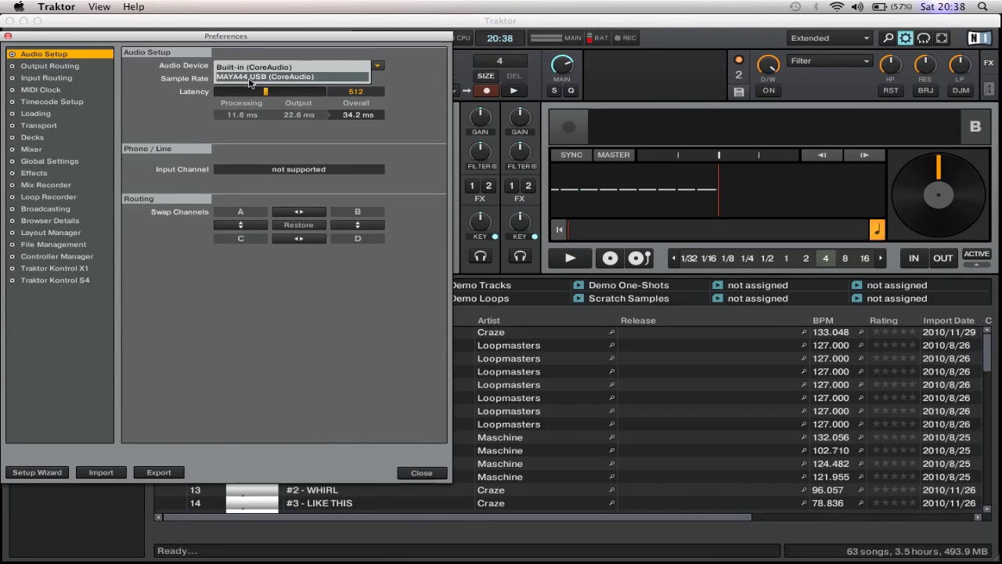
pyautogui.click(249, 79)
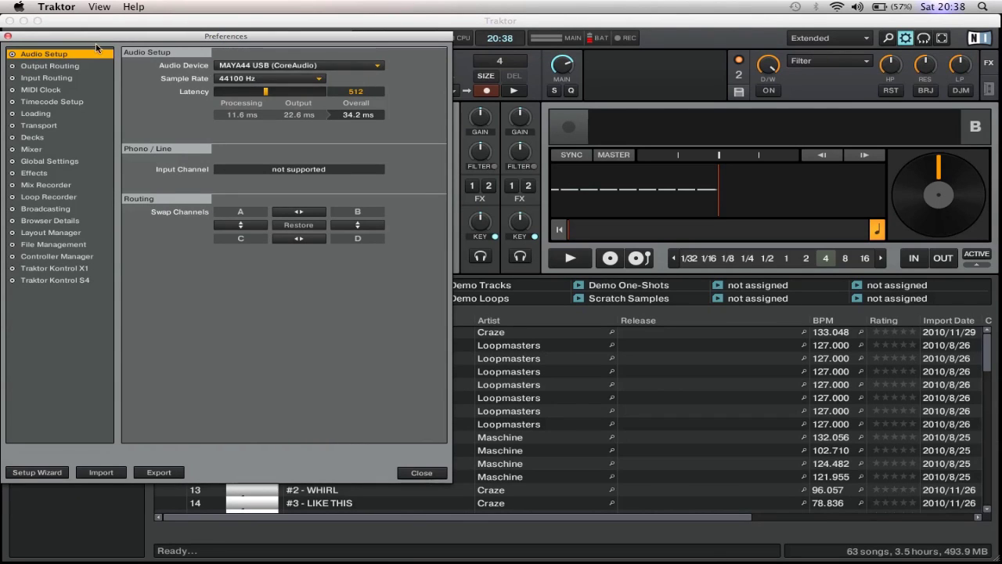
pyautogui.click(61, 67)
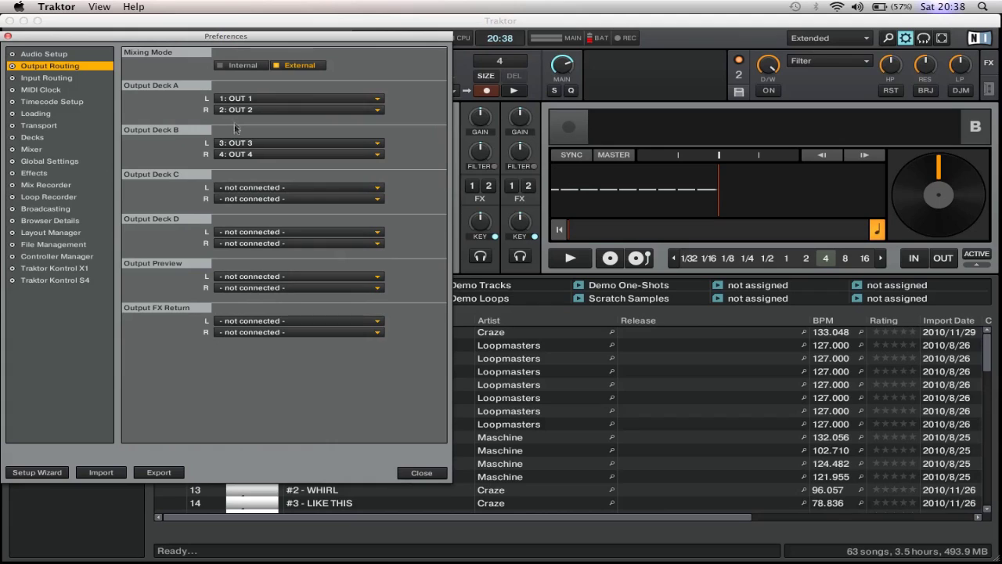
# Step: Route Output Deck A L to 1: OUT 1, check Input Routing, and close Preferences
pyautogui.click(271, 98)
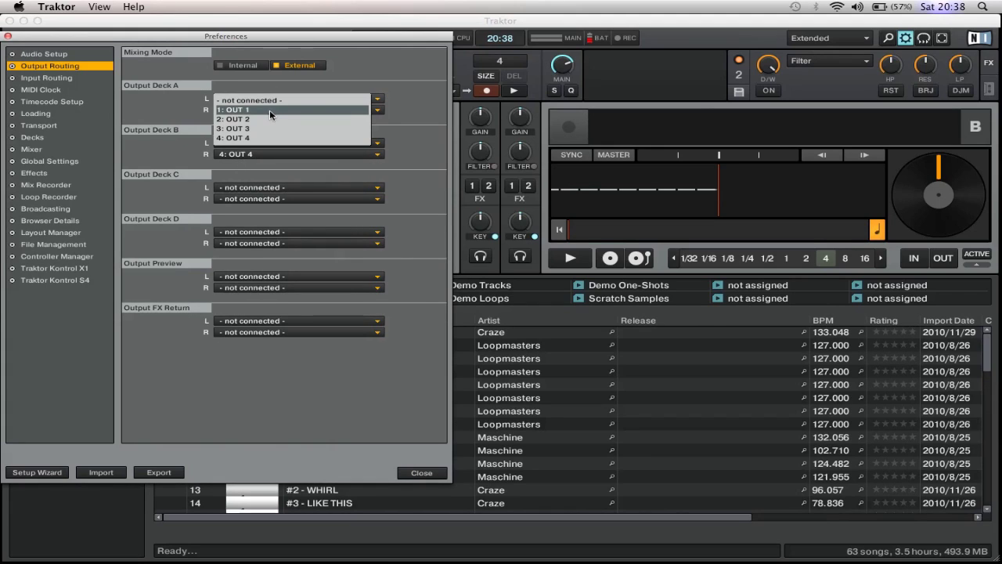
pyautogui.click(270, 110)
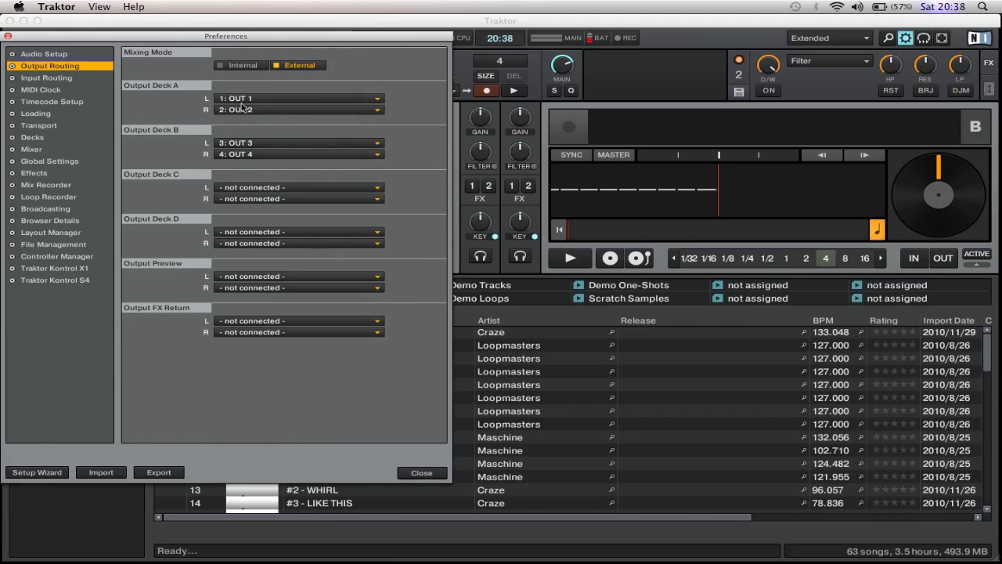
pyautogui.click(66, 78)
pyautogui.click(61, 67)
pyautogui.click(53, 78)
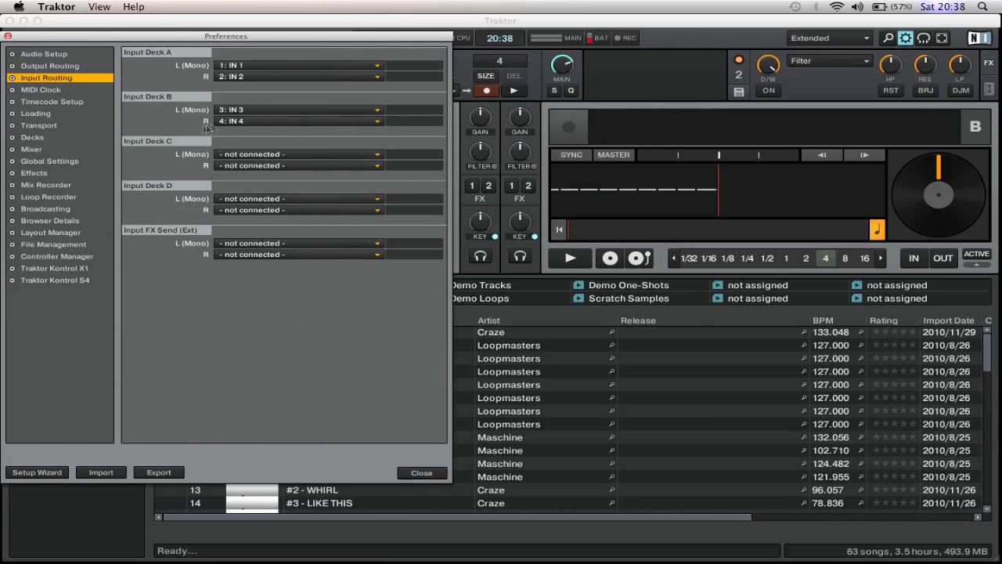
pyautogui.click(8, 36)
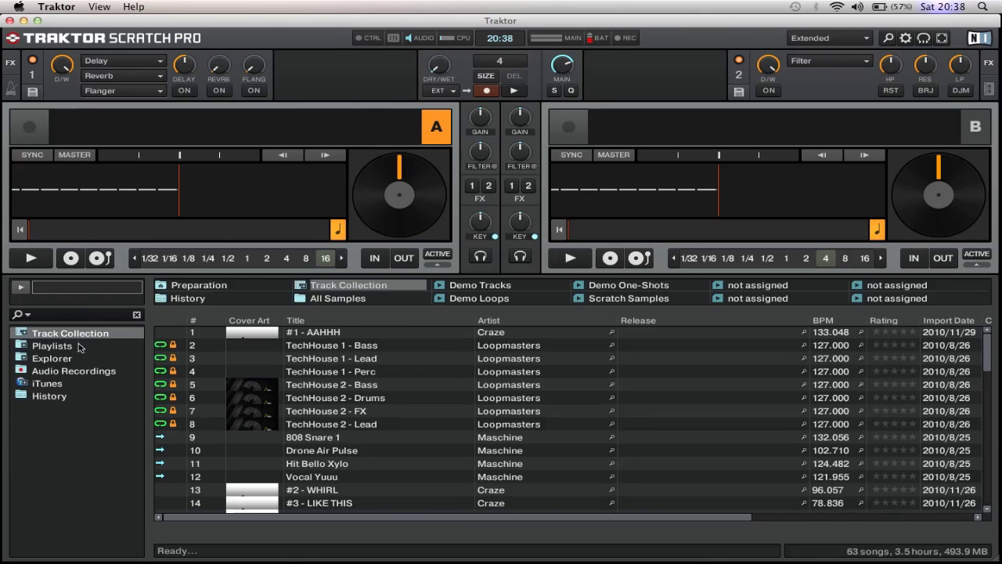
# Step: Browse Explorer > Music Folders to the Avicii folder and drag Levels (Original Mix) onto deck A
pyautogui.click(53, 359)
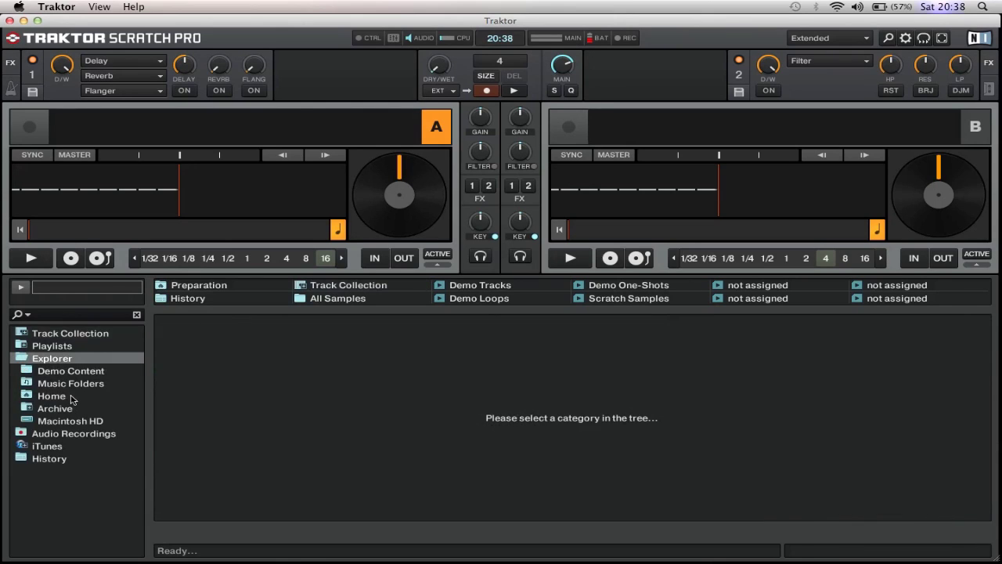
pyautogui.click(72, 385)
pyautogui.click(79, 397)
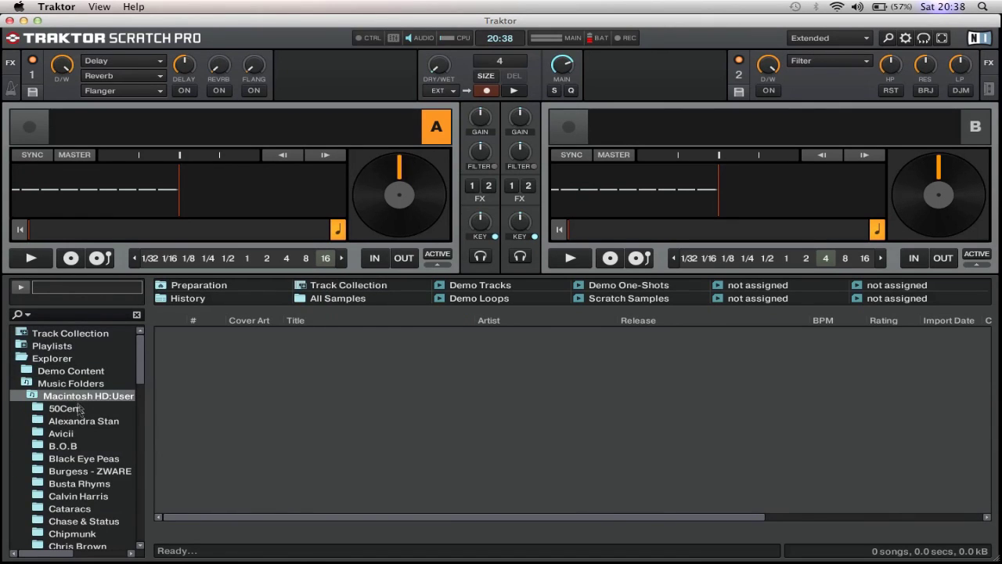
pyautogui.click(69, 434)
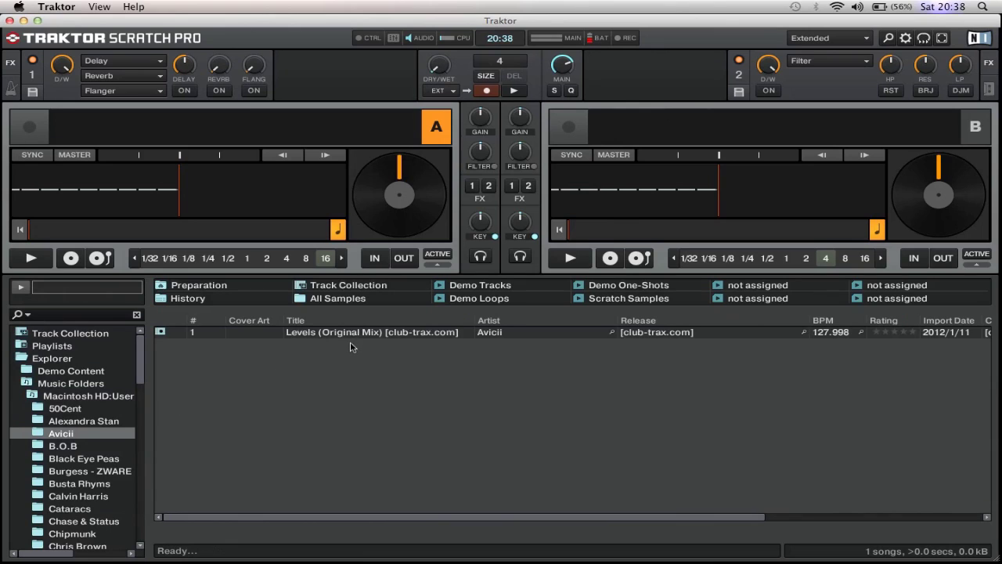
pyautogui.moveTo(353, 335); pyautogui.dragTo(298, 332)
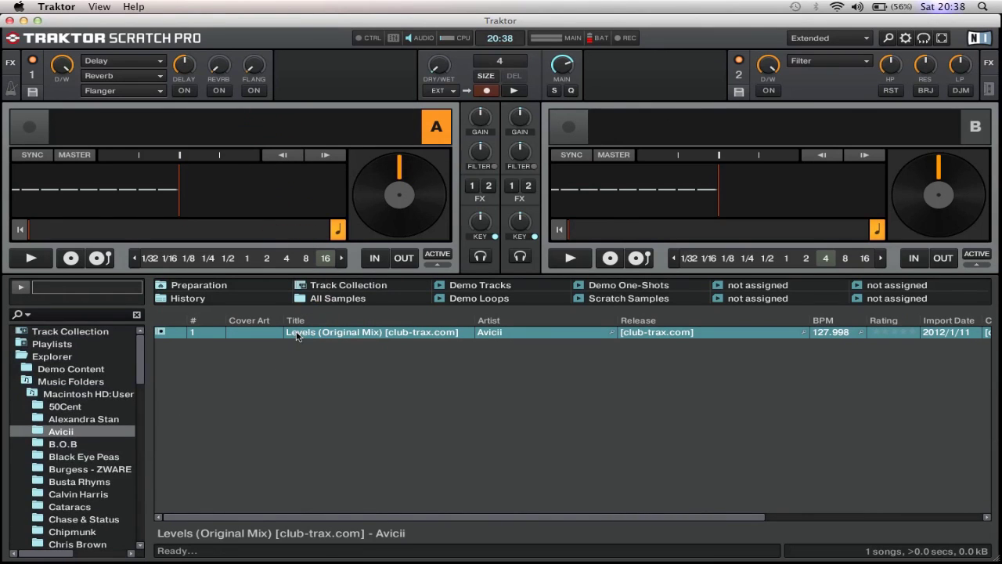
pyautogui.click(81, 445)
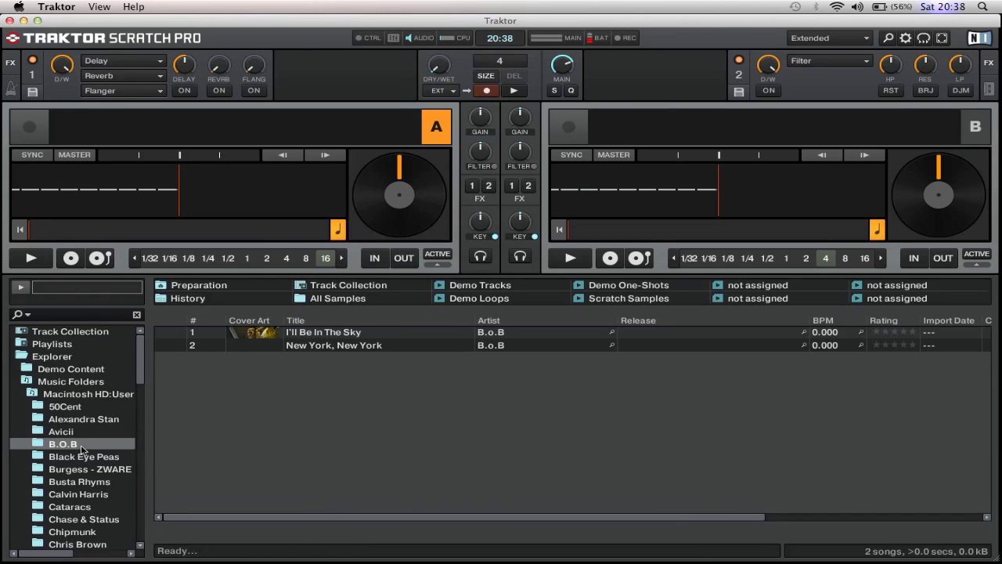
pyautogui.moveTo(142, 380); pyautogui.dragTo(139, 411)
pyautogui.scroll(5, 137, 394)
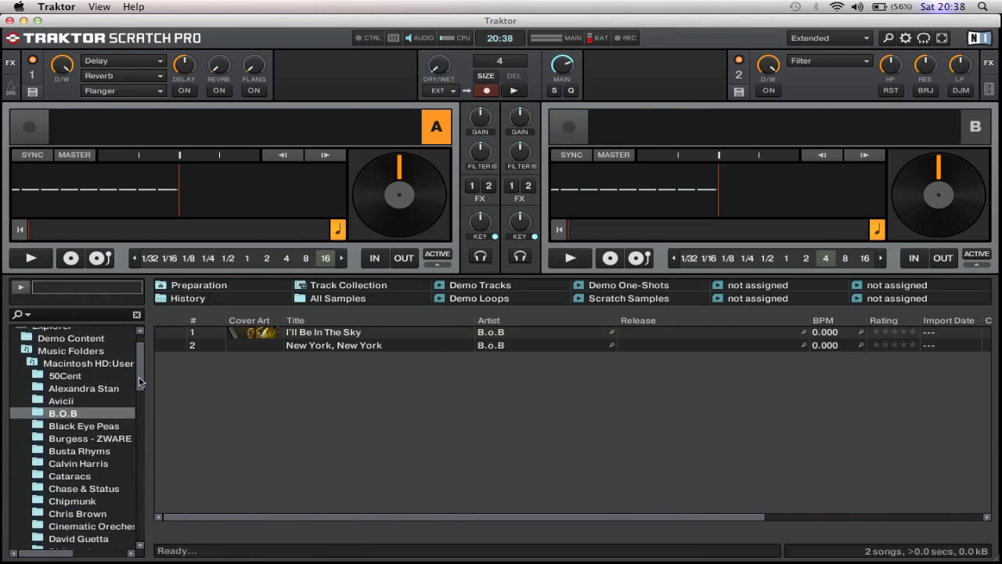
pyautogui.click(67, 409)
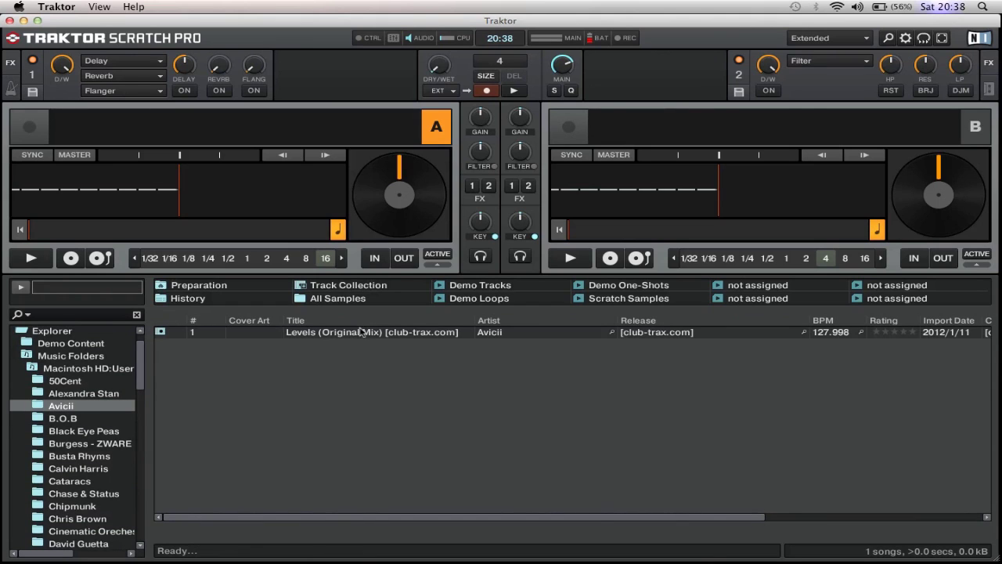
pyautogui.moveTo(360, 331); pyautogui.dragTo(255, 171)
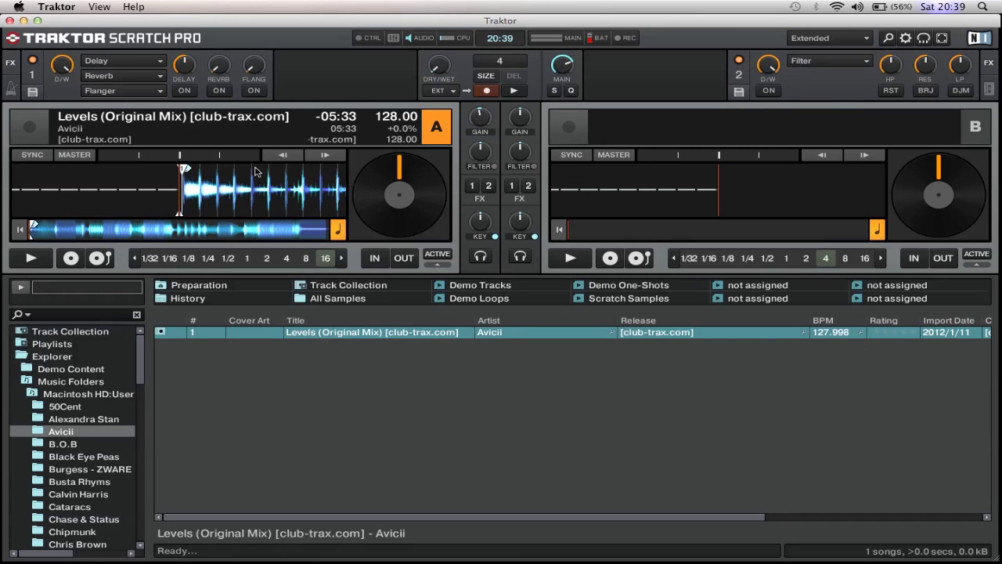
# Step: Put deck A into timecode vinyl control, toggling between its calibration scope and platter view
pyautogui.click(423, 201)
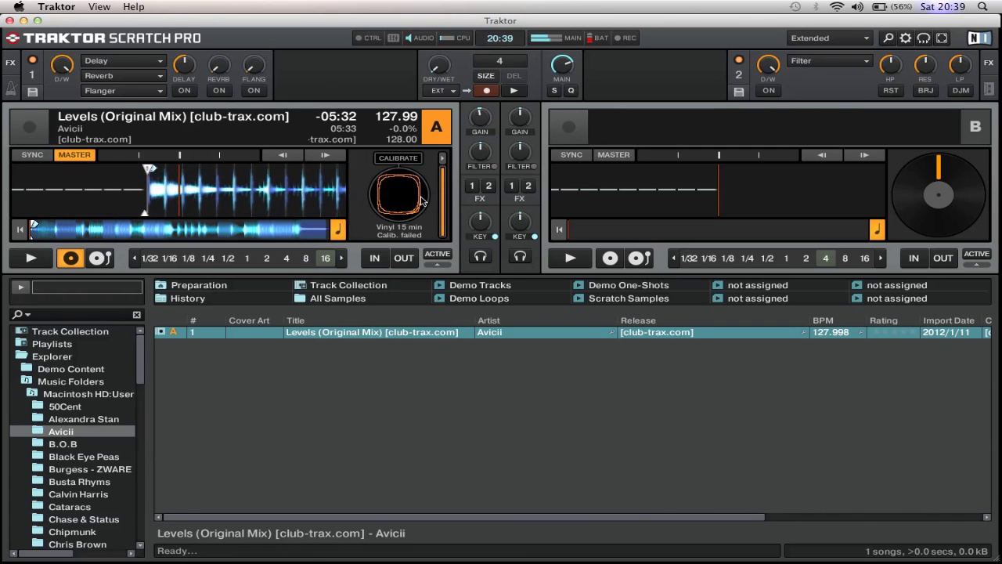
pyautogui.click(422, 201)
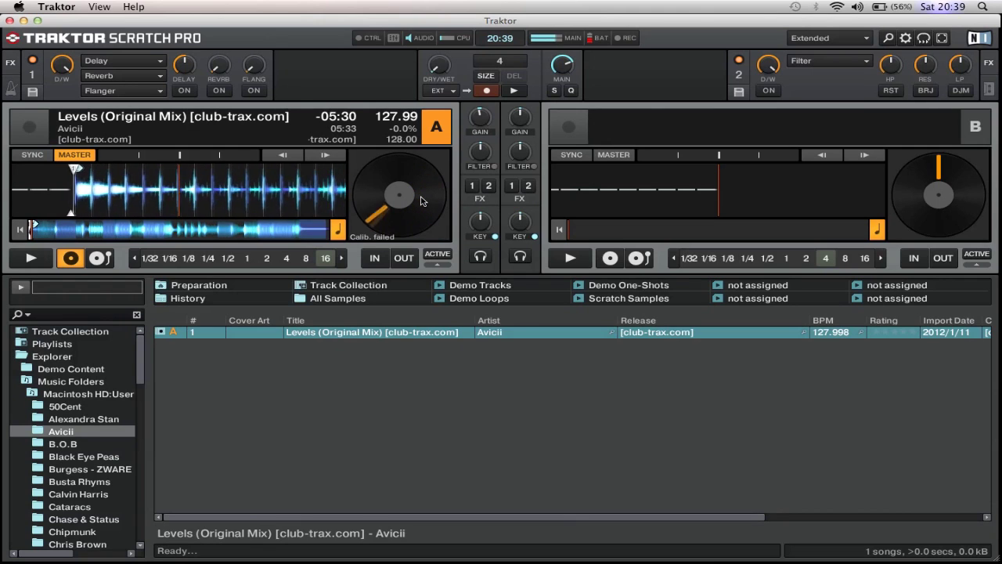
pyautogui.click(401, 200)
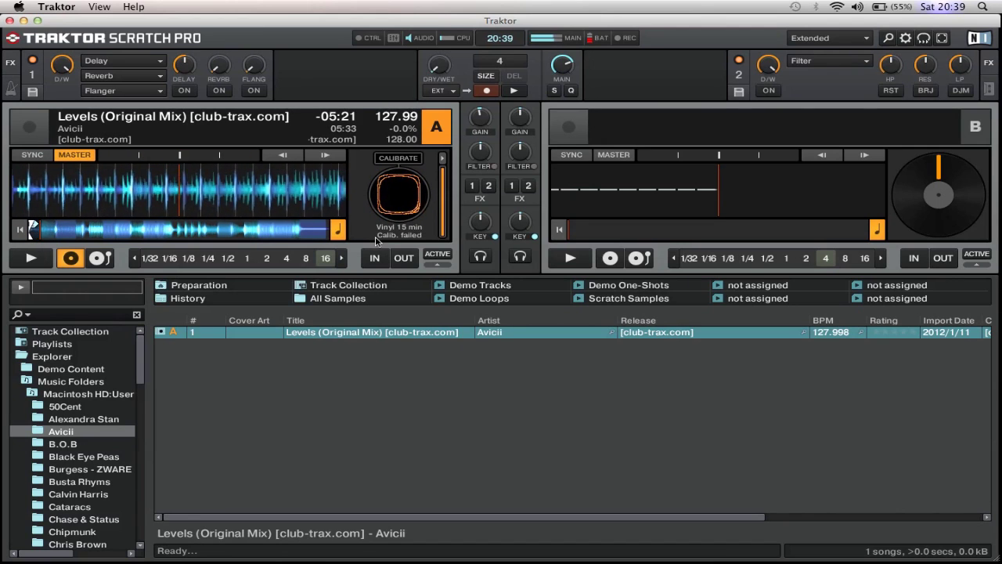
pyautogui.click(397, 208)
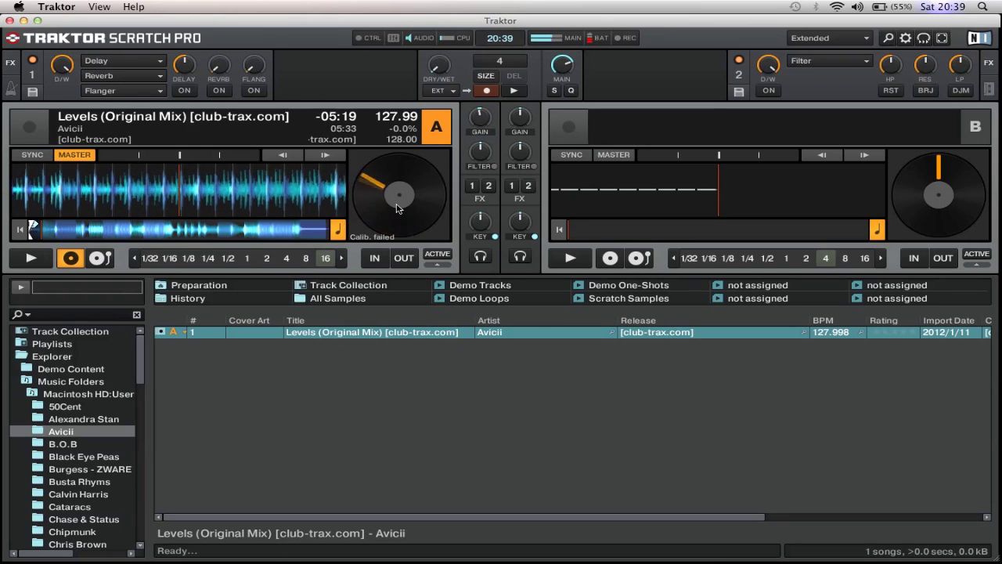